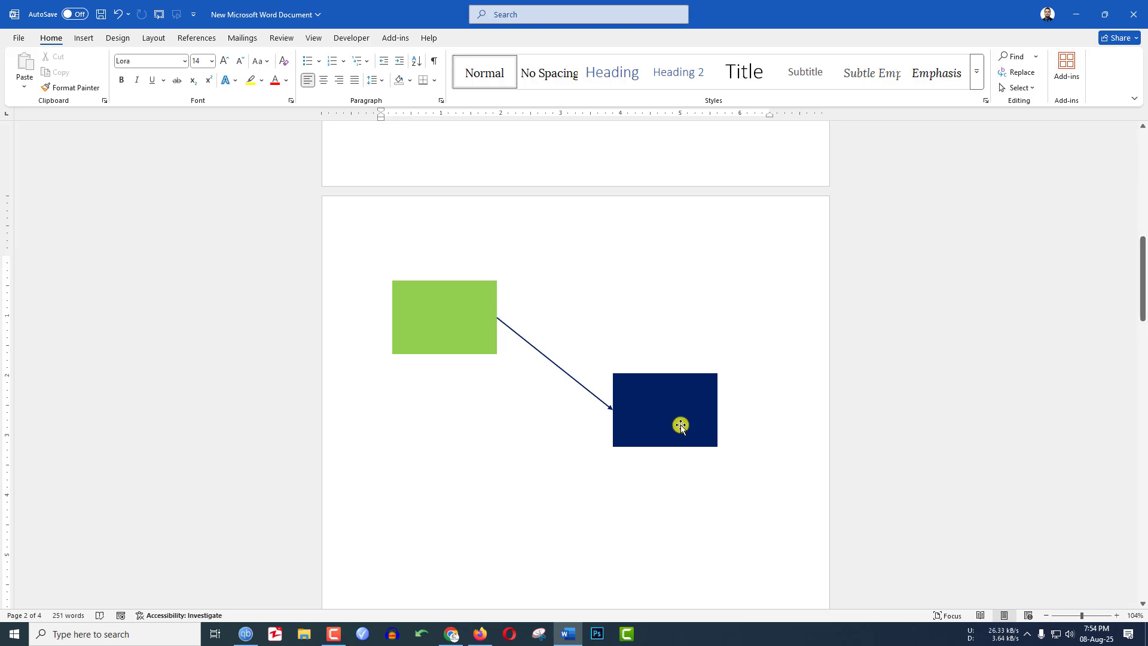
- Drag the blue and green sample rectangles to show the connector following them
mouse_move(681, 425)
left_mouse_down()
mouse_move(659, 431)
mouse_move(725, 289)
left_mouse_up()
mouse_move(448, 323)
left_mouse_down()
mouse_move(422, 384)
mouse_move(422, 426)
left_mouse_up()
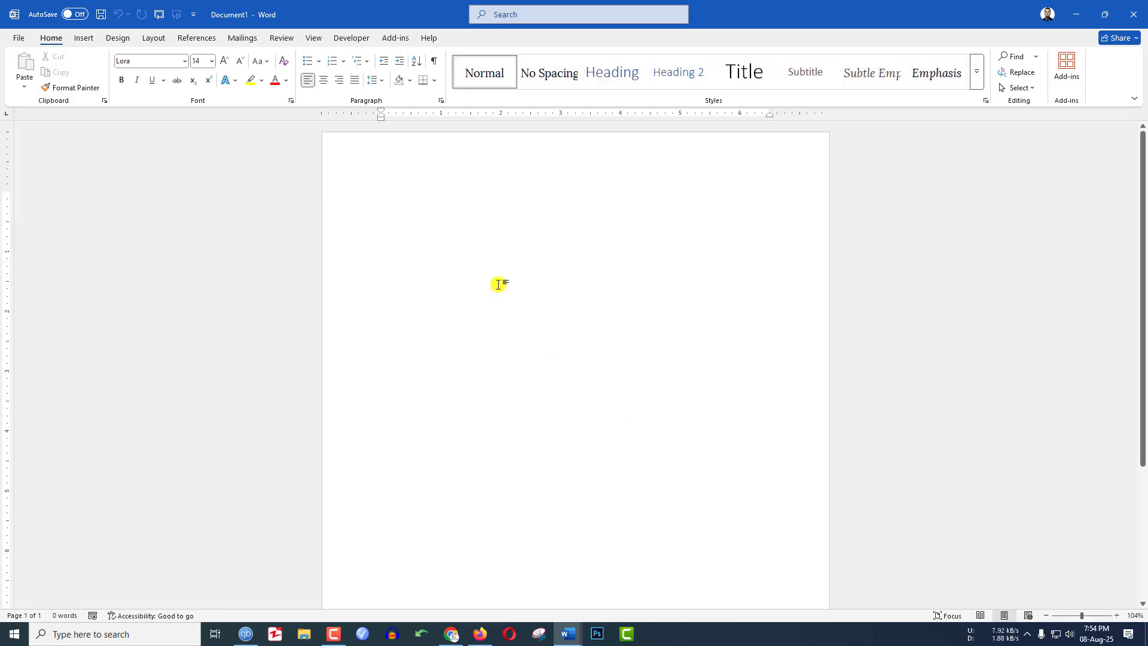
- Insert a new drawing canvas on the blank page
left_click(84, 38)
left_click(179, 90)
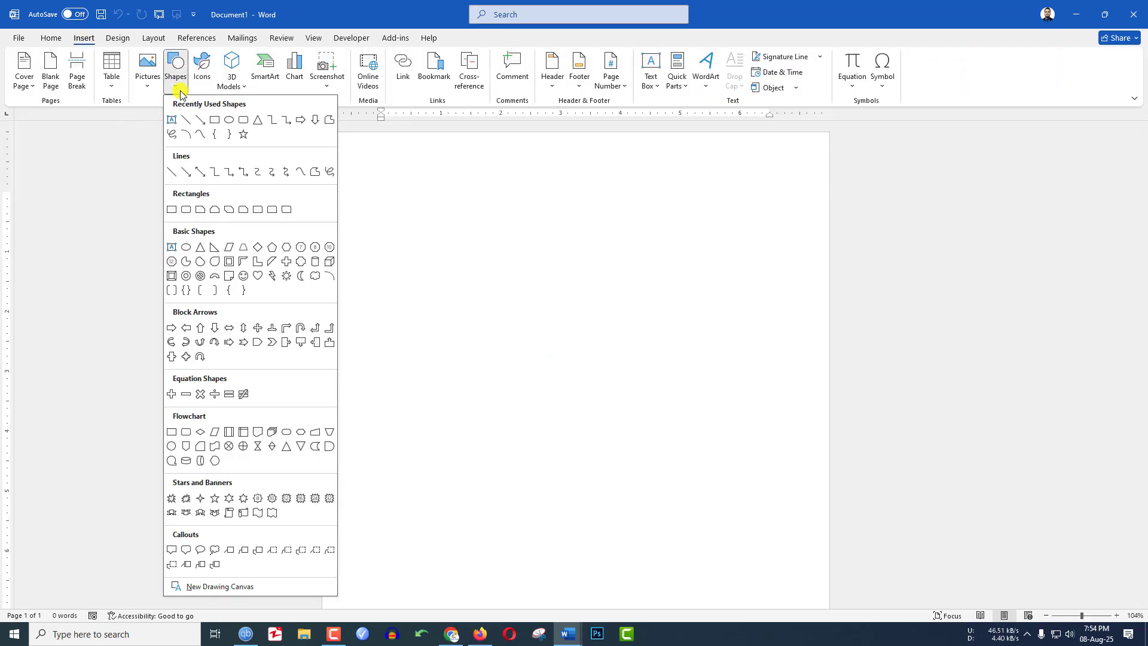
left_click(223, 586)
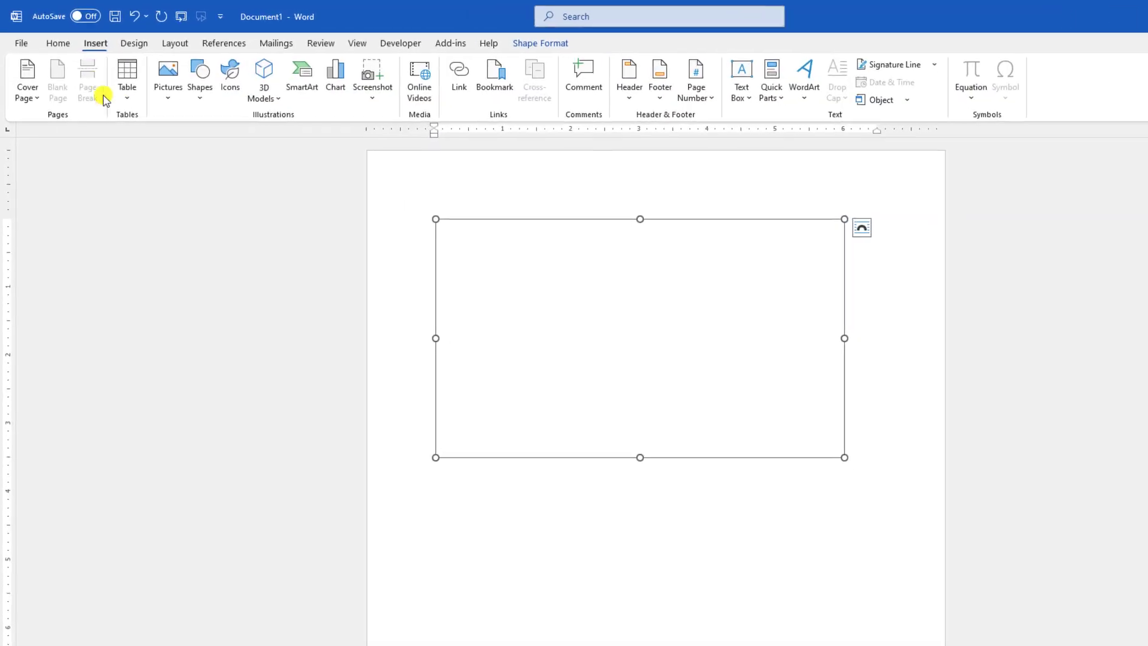
- Draw a green-filled rectangle in the canvas's upper left
left_click(199, 90)
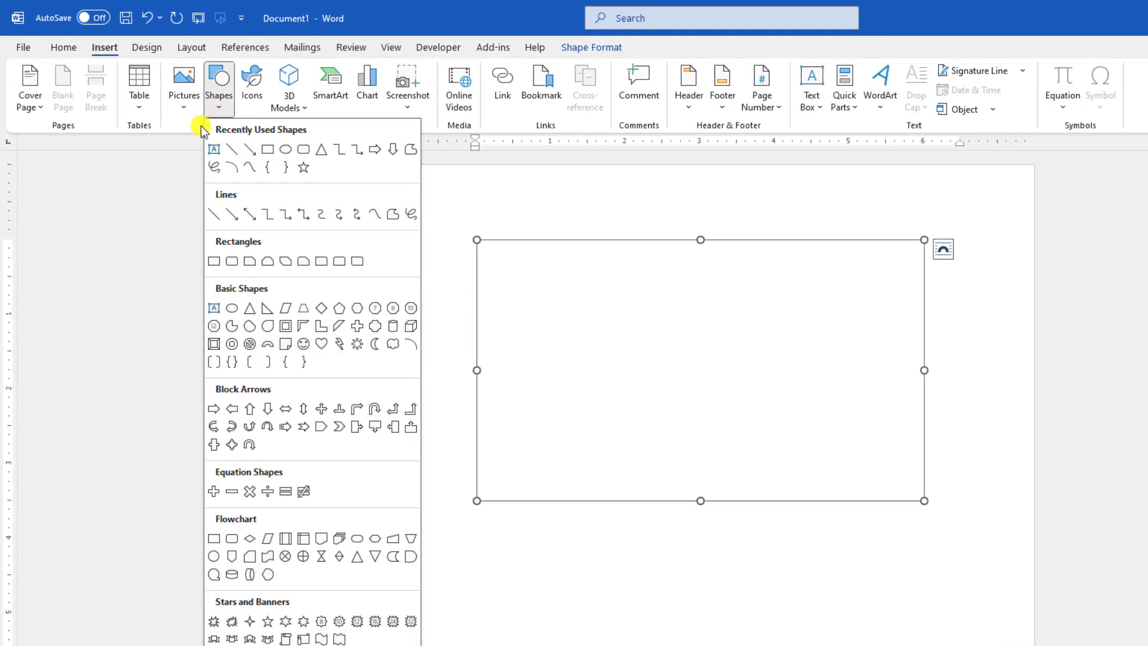
left_click(268, 151)
left_click_drag(513, 272, 674, 363)
left_click(600, 73)
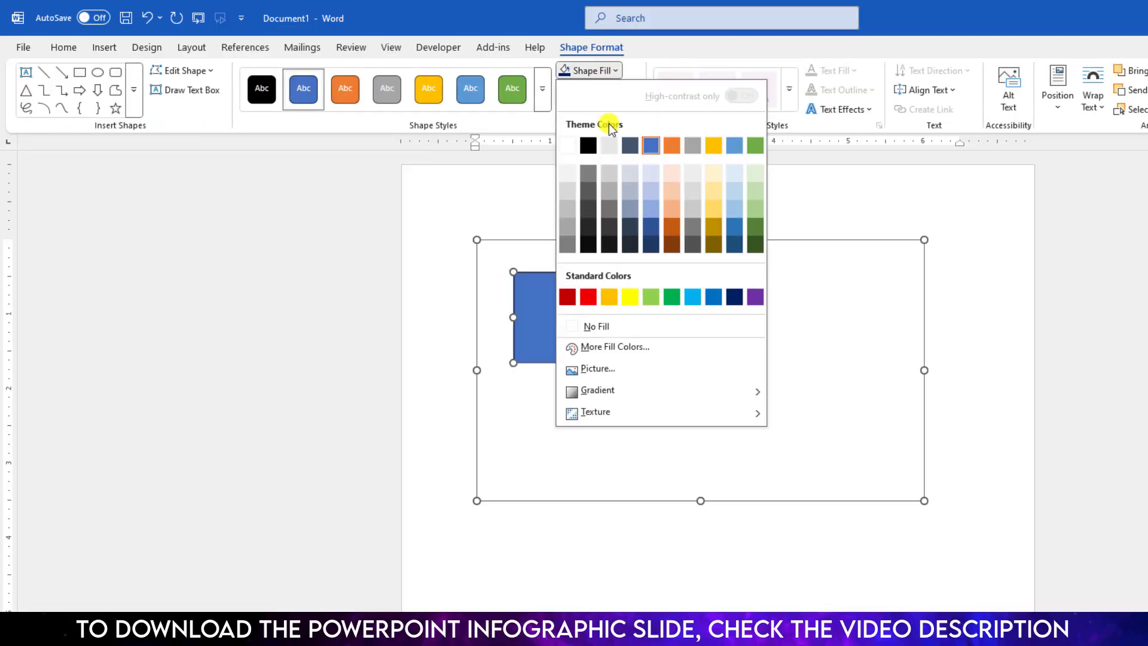
left_click(671, 297)
left_click(118, 50)
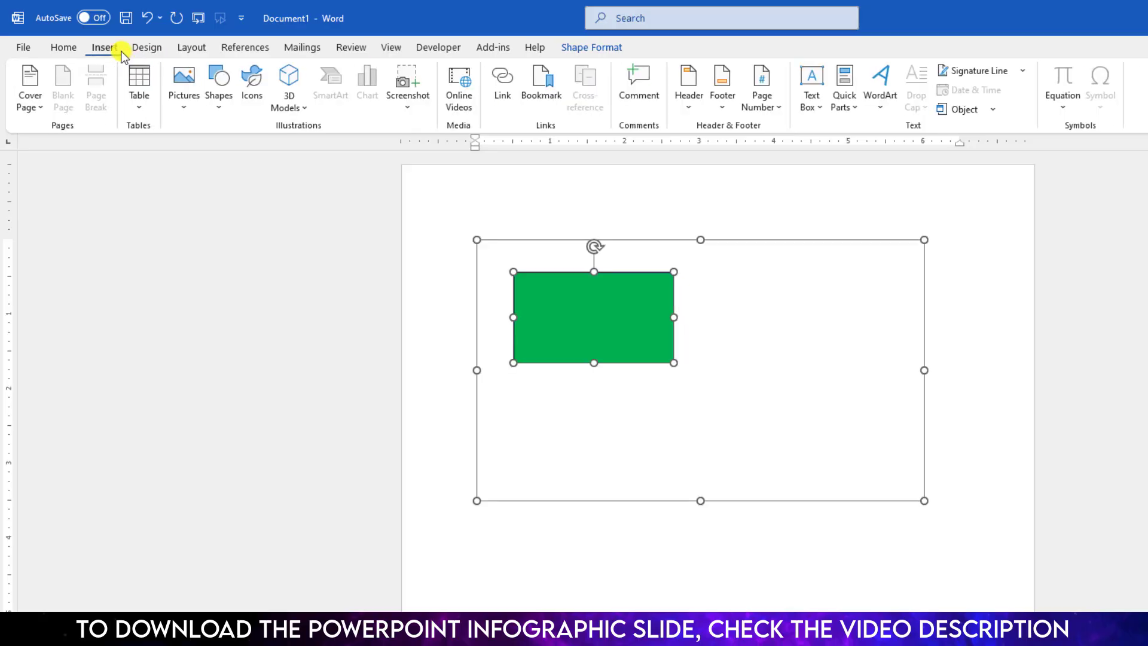
- Draw a second rectangle in the canvas's lower right and fill it standard Blue
left_click(218, 97)
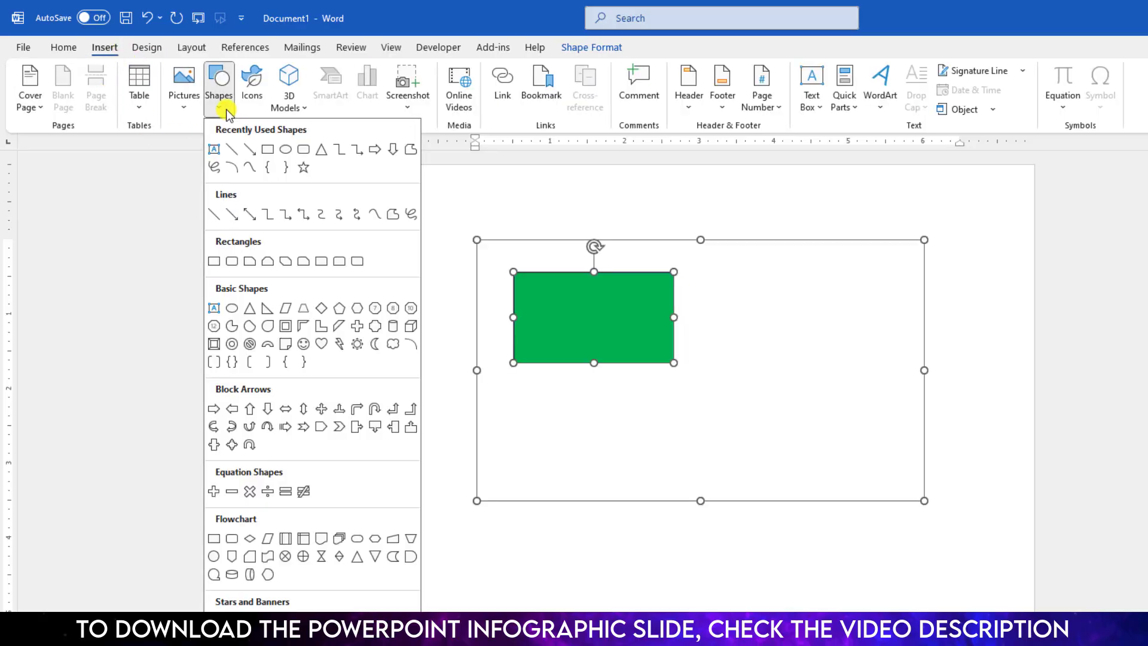
left_click(269, 151)
left_click_drag(752, 356, 900, 452)
left_click(587, 71)
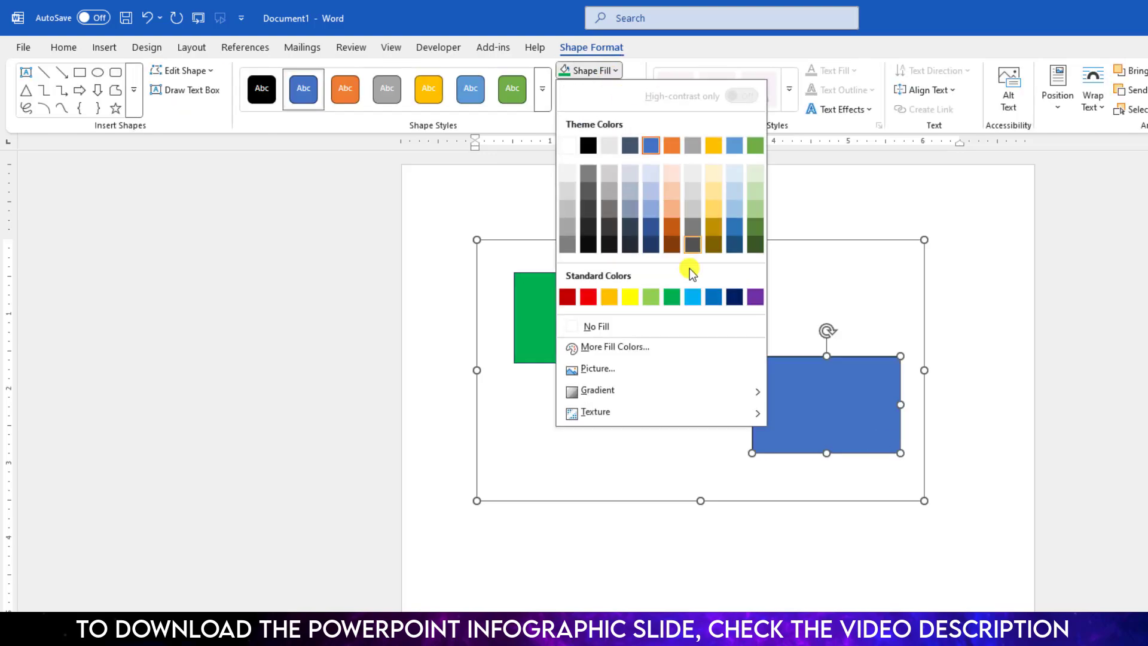
left_click(713, 296)
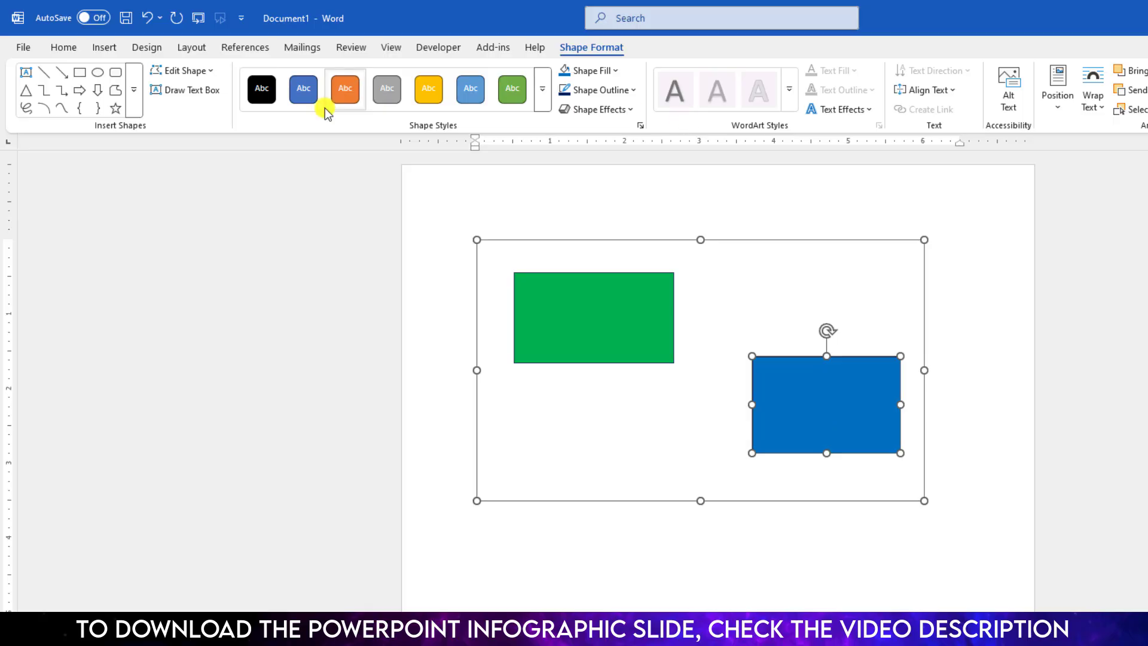
left_click(106, 48)
left_click(218, 89)
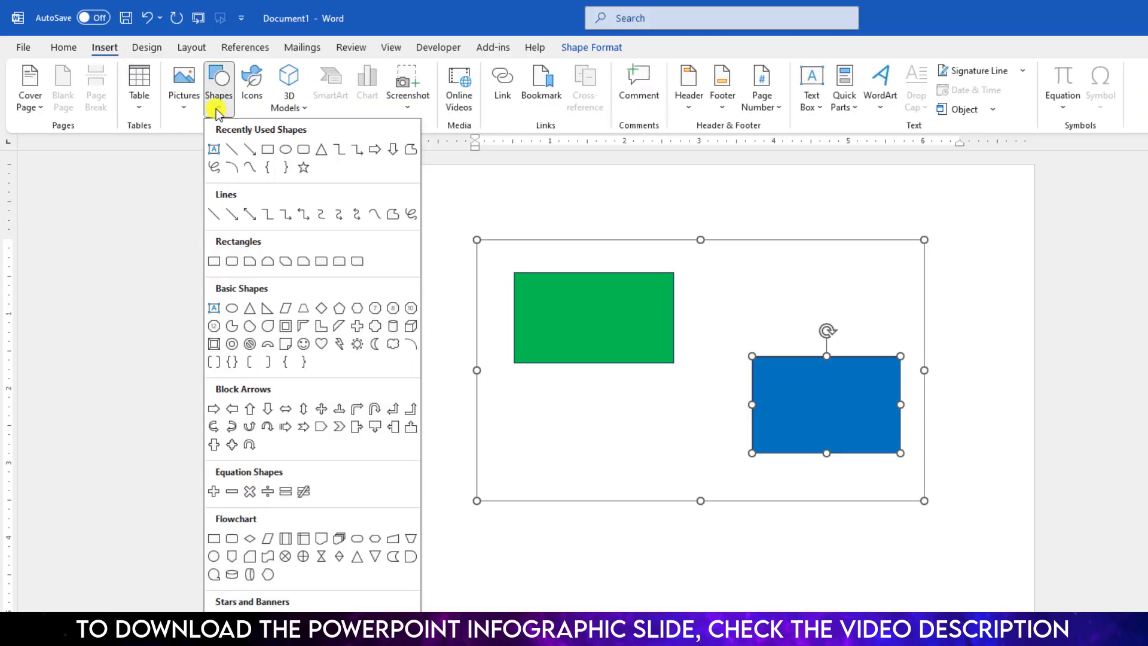
- Connect the green rectangle's right side to the blue one's left with an arrow, then reposition both rectangles
left_click(250, 153)
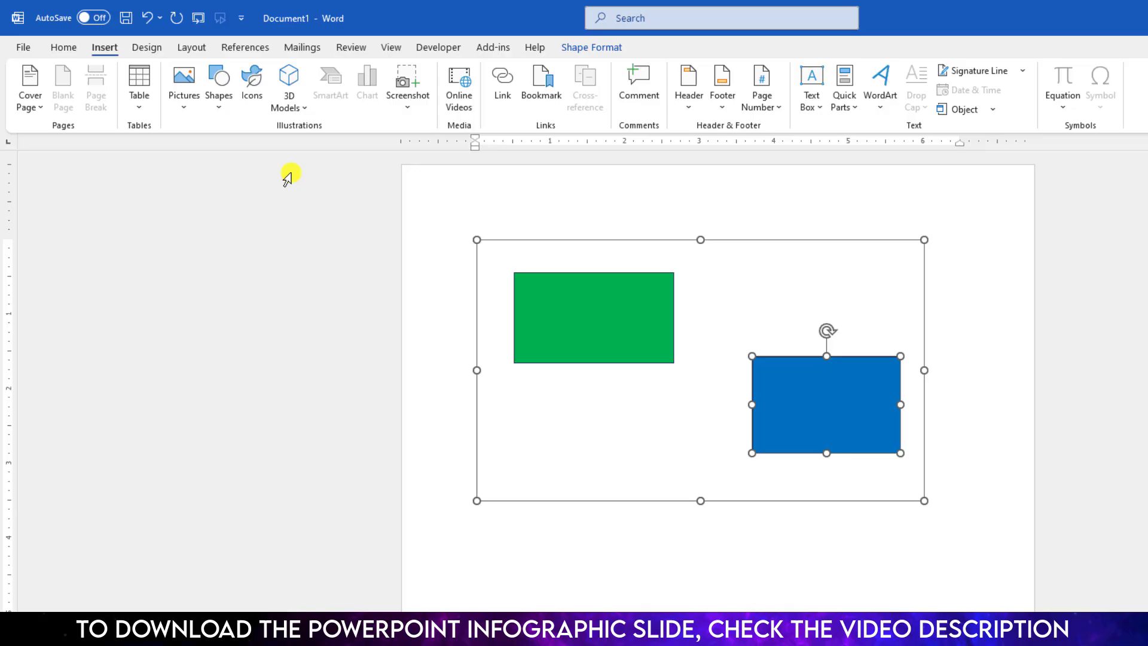
left_click_drag(672, 315, 752, 403)
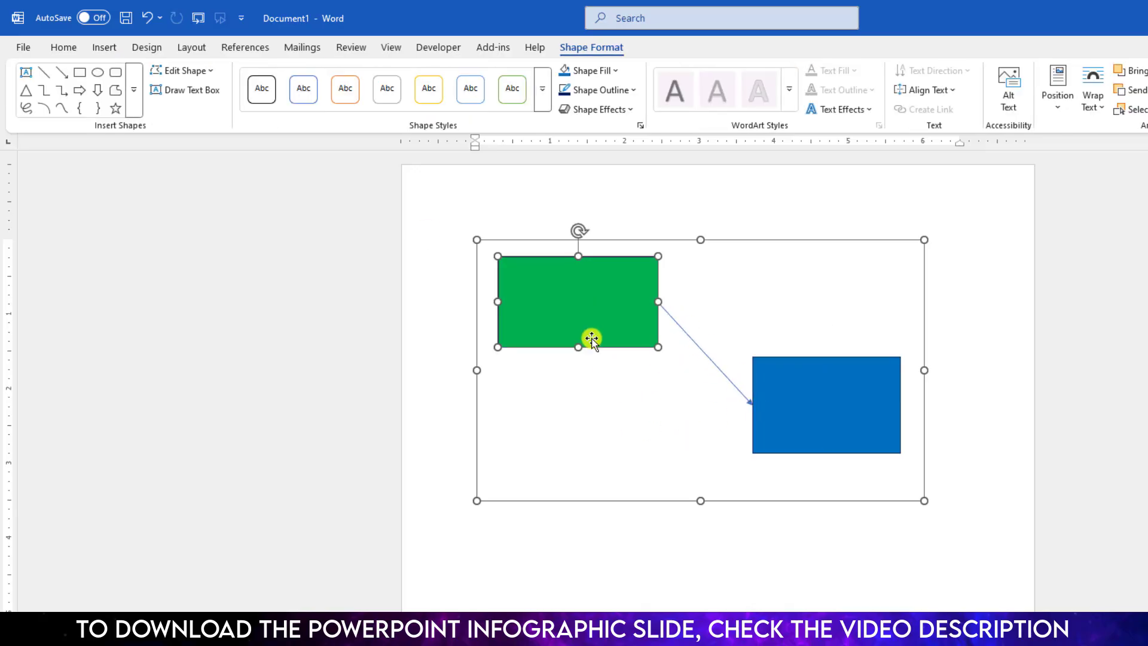
left_click_drag(589, 333, 590, 318)
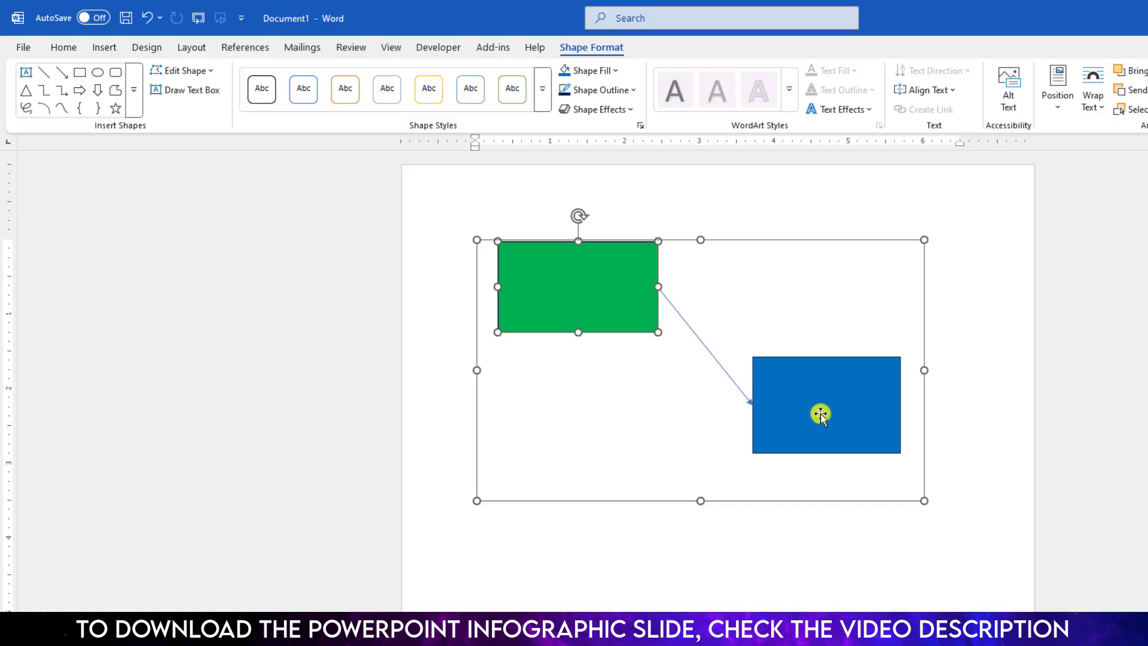
left_click_drag(821, 412, 828, 460)
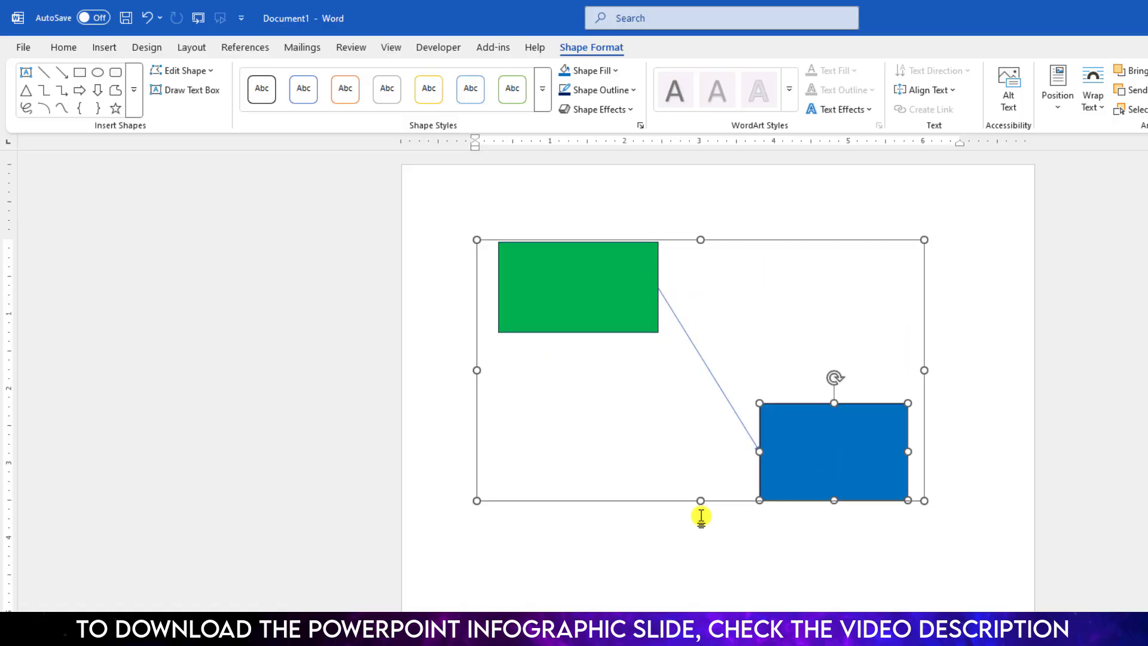
left_click(703, 359)
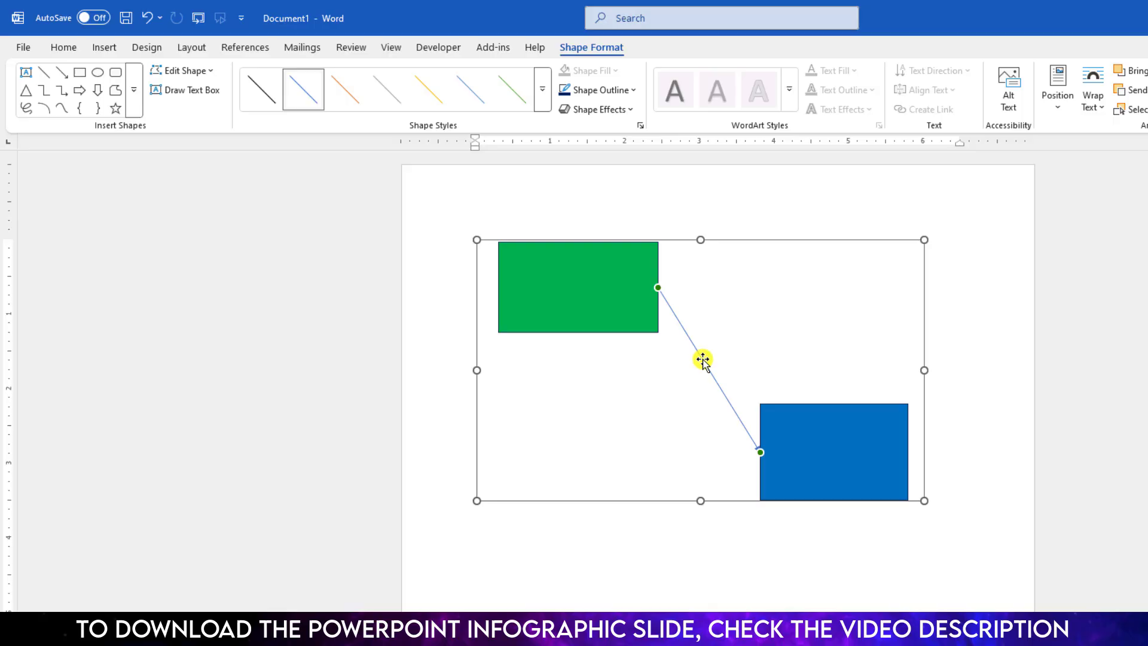
- Give the connector arrow a 2¼ pt weight and a light green outline
left_click(602, 90)
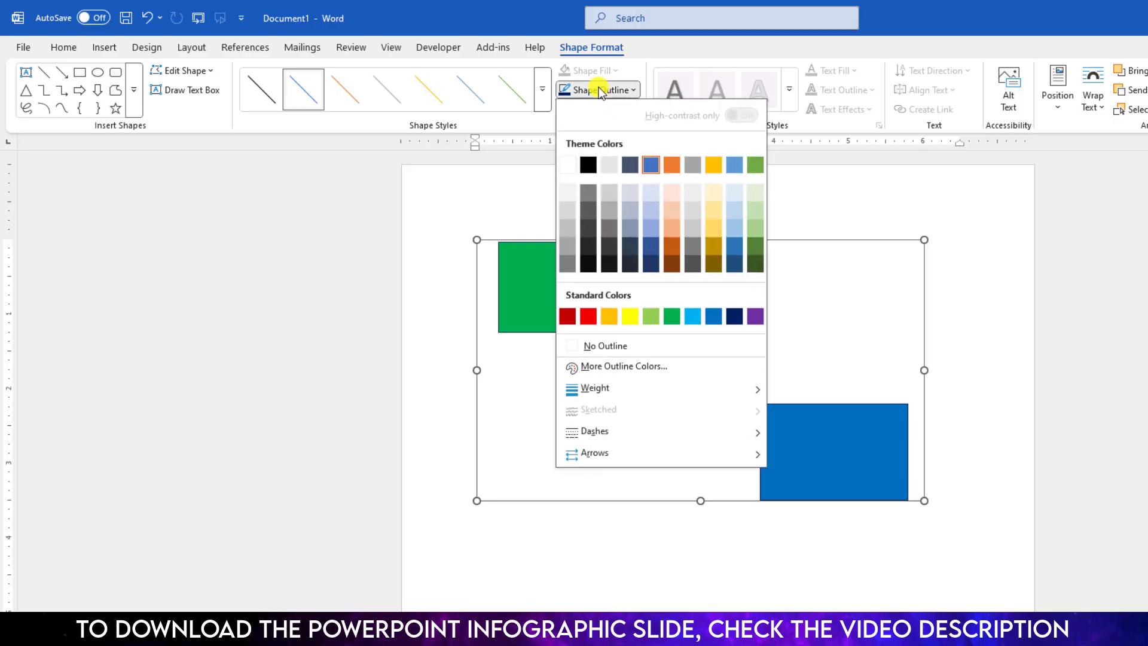
mouse_move(595, 388)
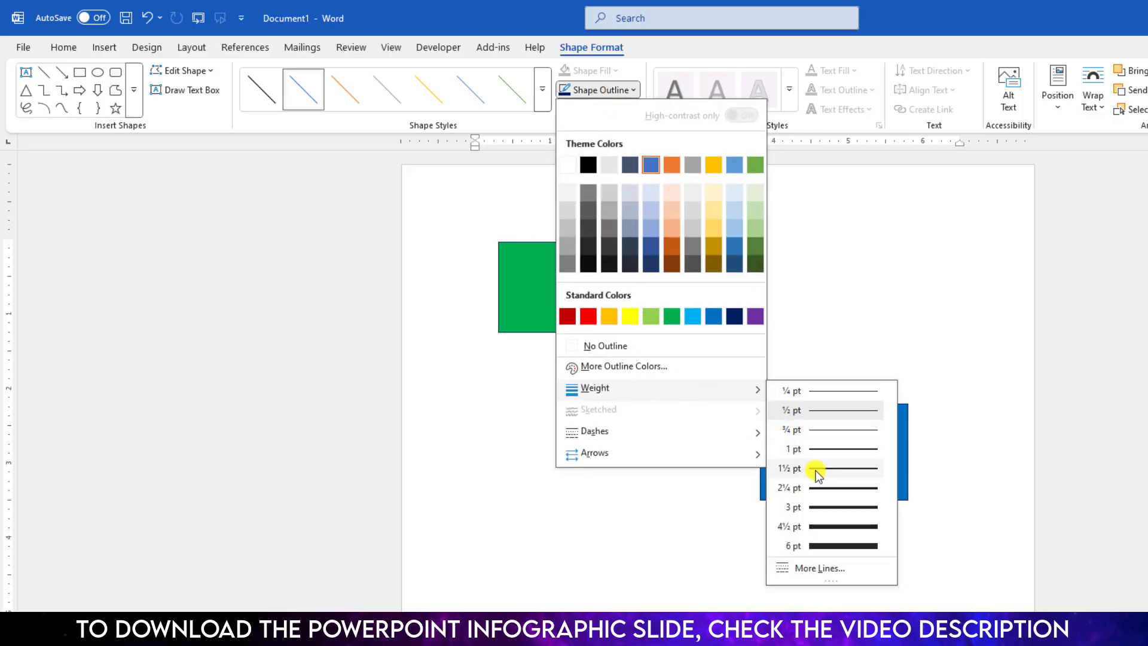
left_click(822, 491)
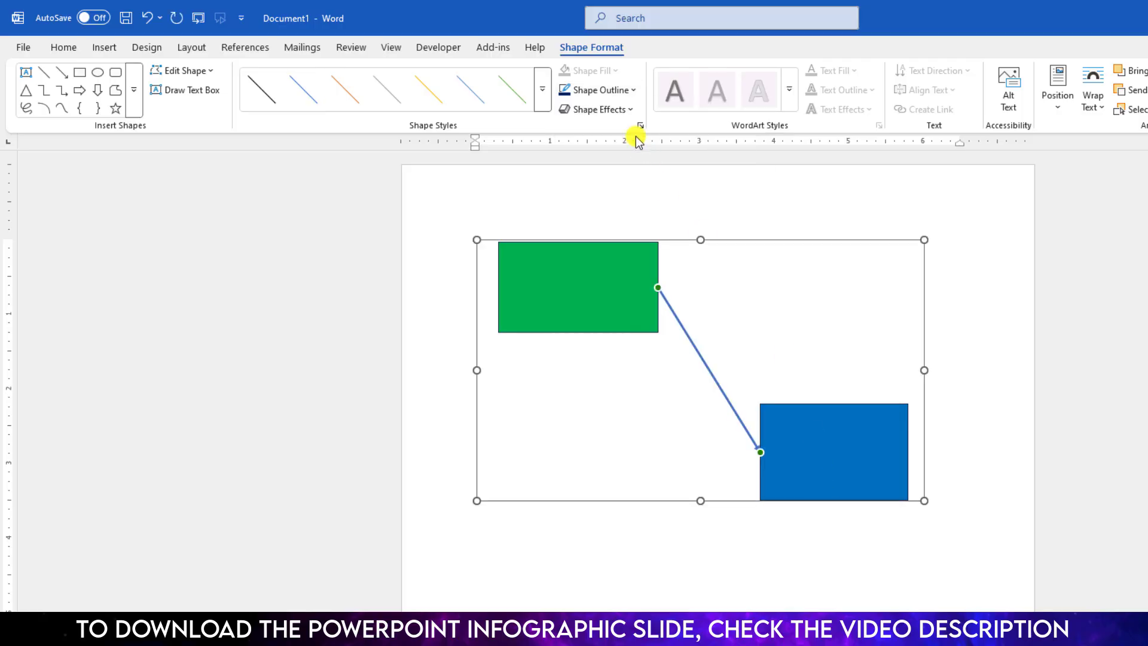
left_click(603, 92)
left_click(652, 315)
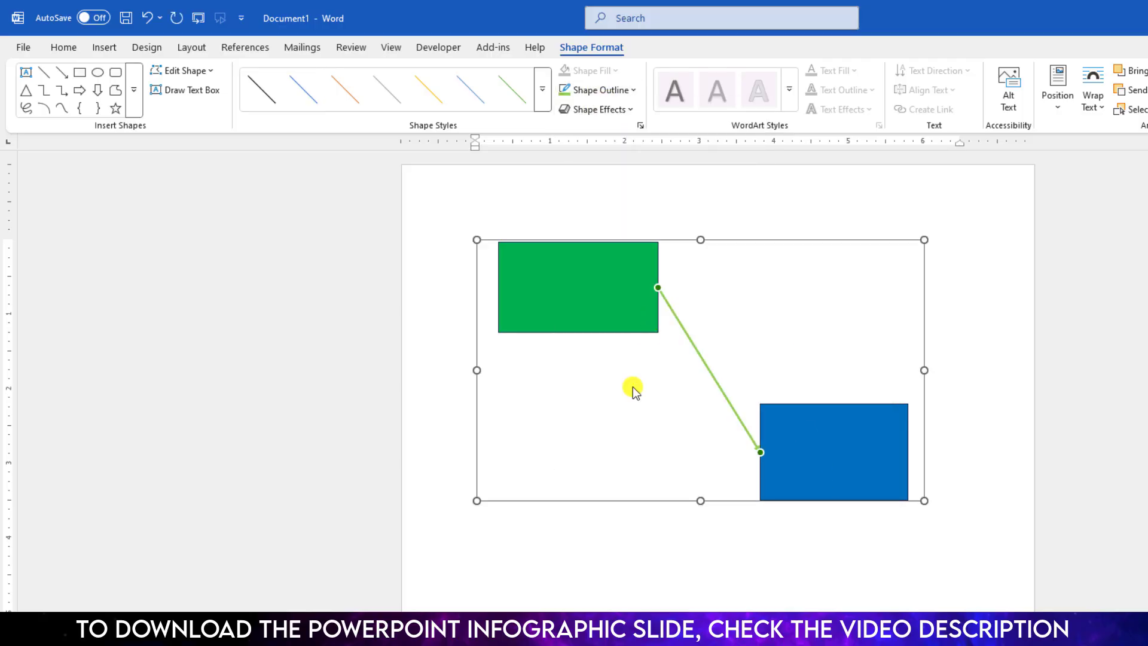
left_click(960, 497)
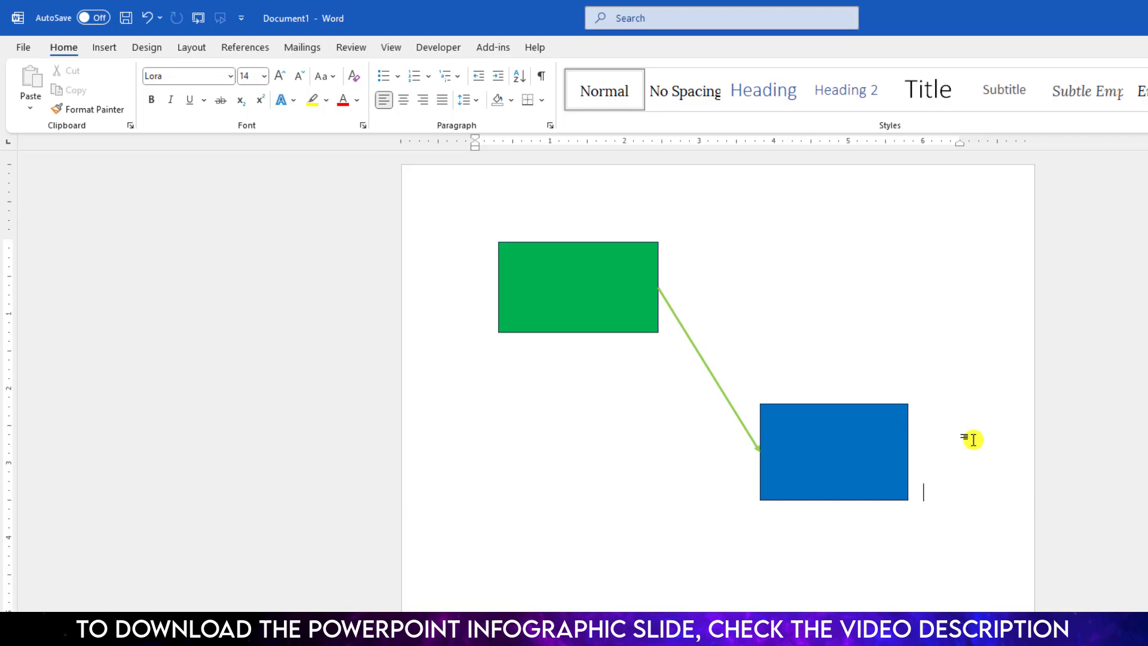